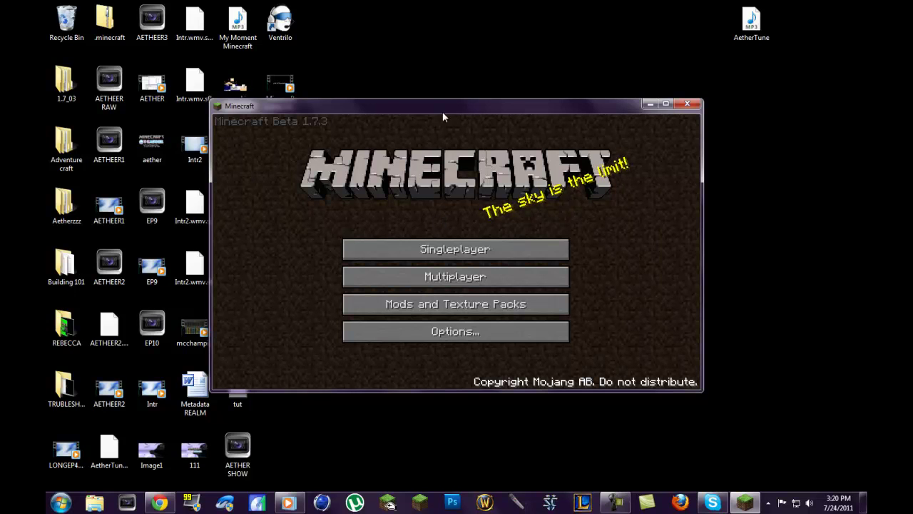
- Load the Aether world, check the inventory, and walk toward the glowstone portal
click(453, 251)
click(415, 223)
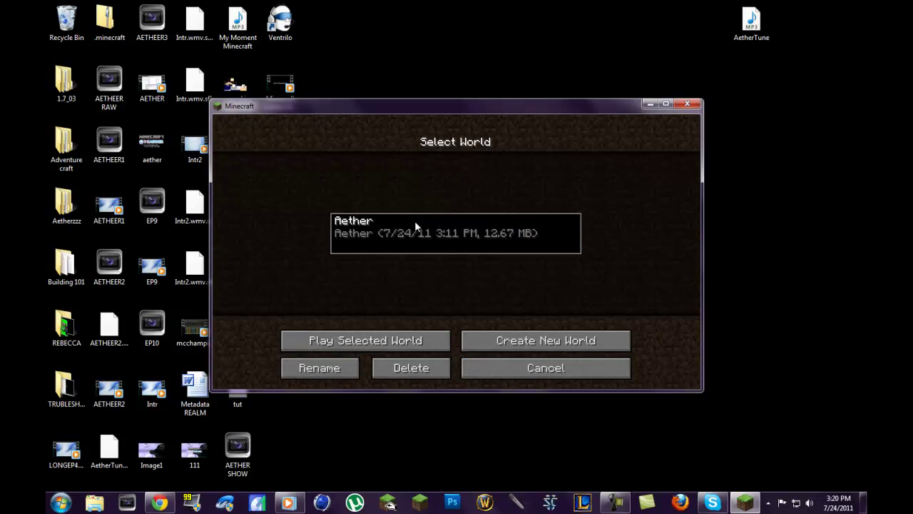
click(415, 339)
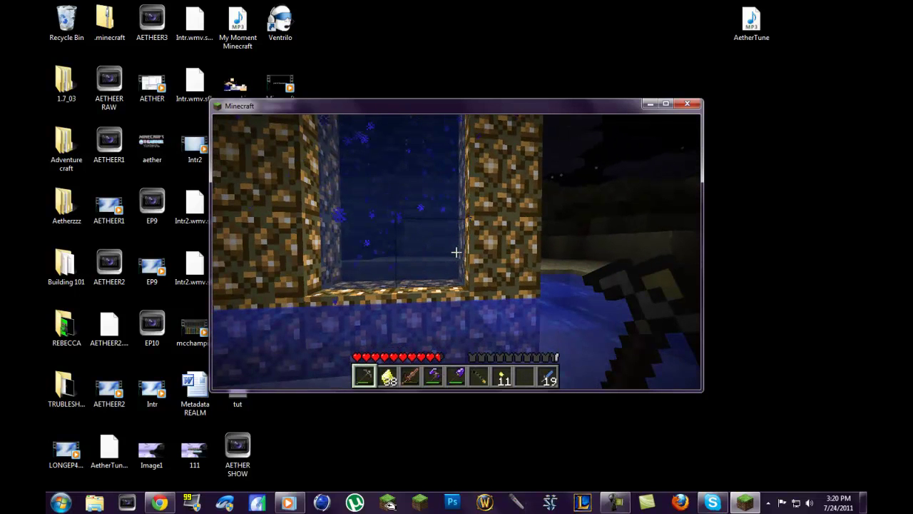
key(e)
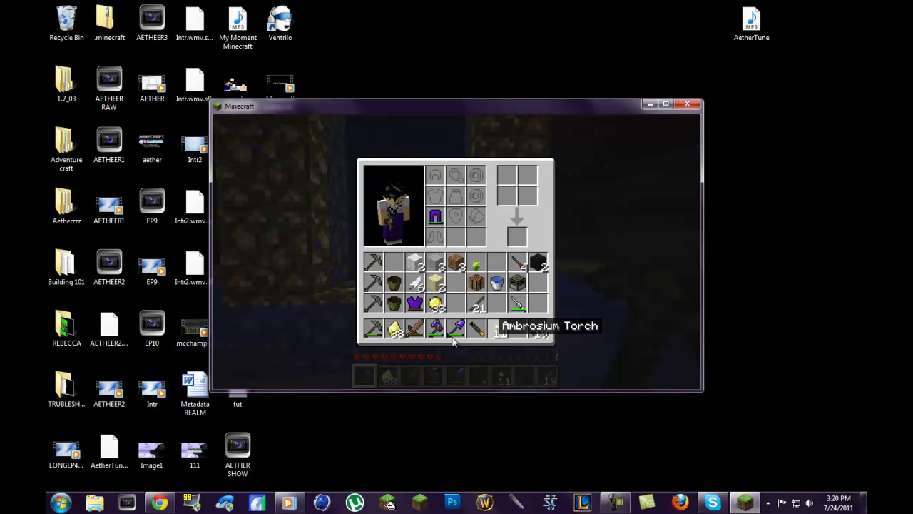
key(e)
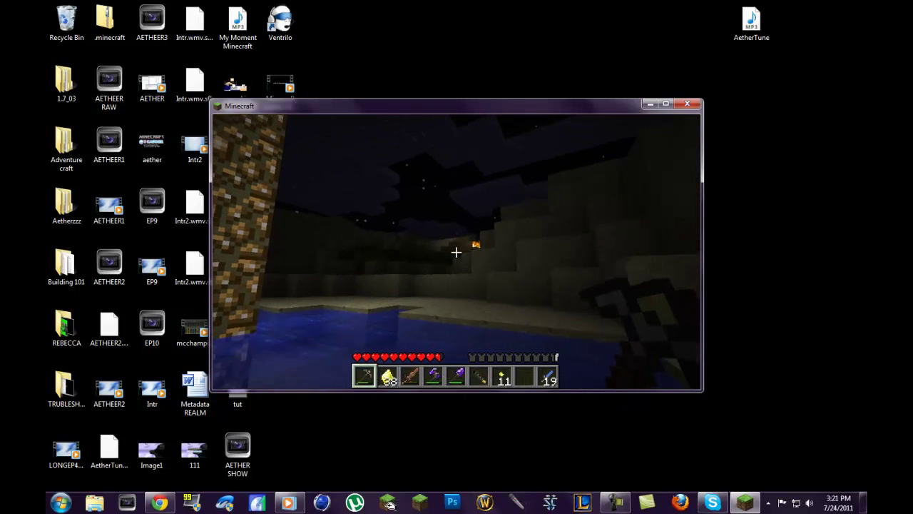
drag(457, 252, 457, 252)
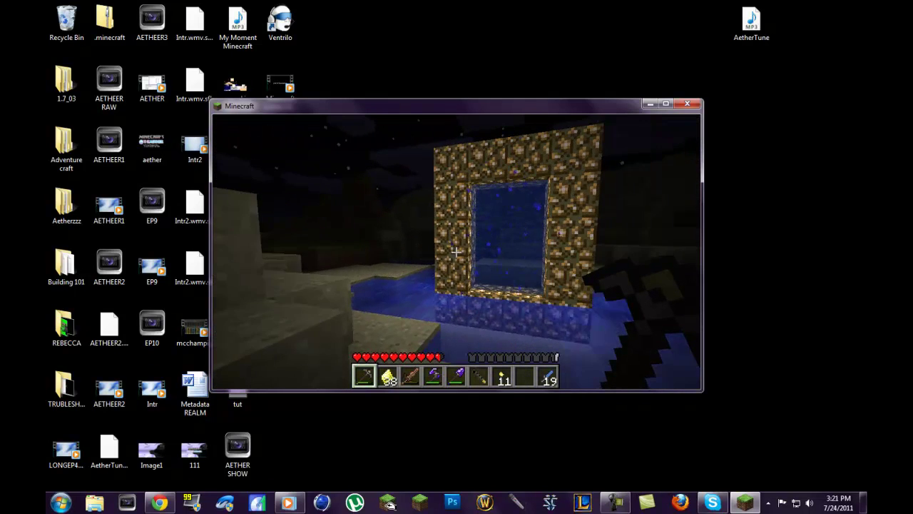
key(w)
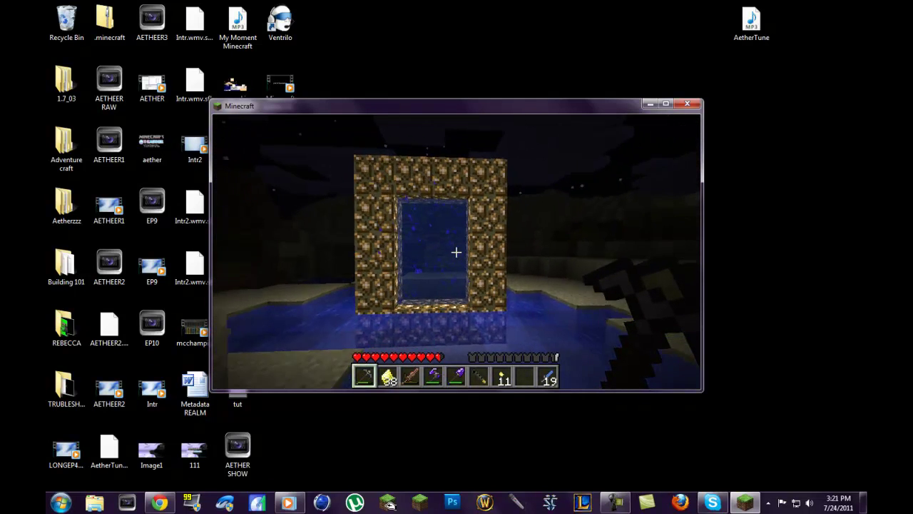
- Save and quit the world to the title screen, then close Minecraft
key(Escape)
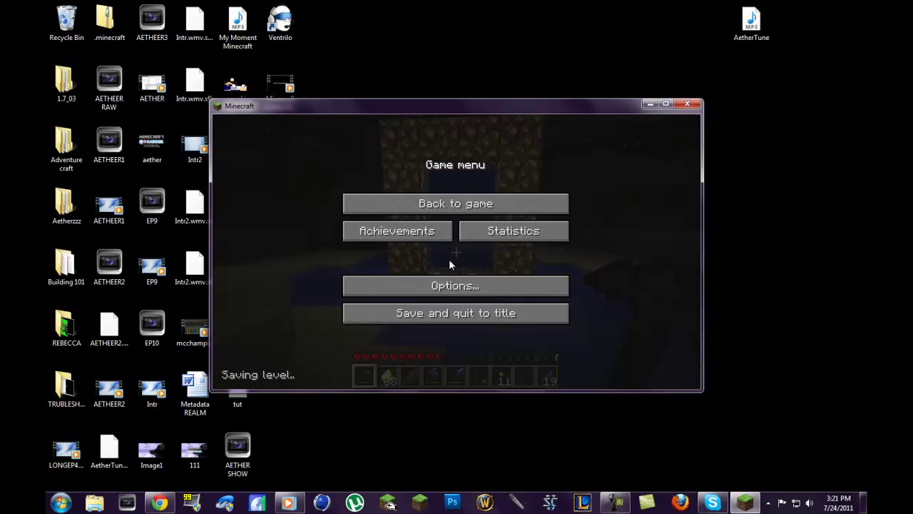
click(460, 321)
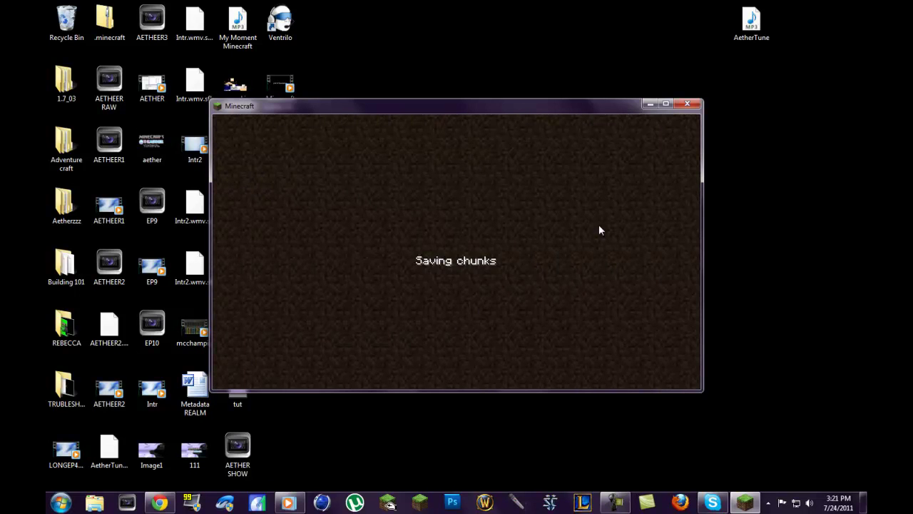
click(687, 104)
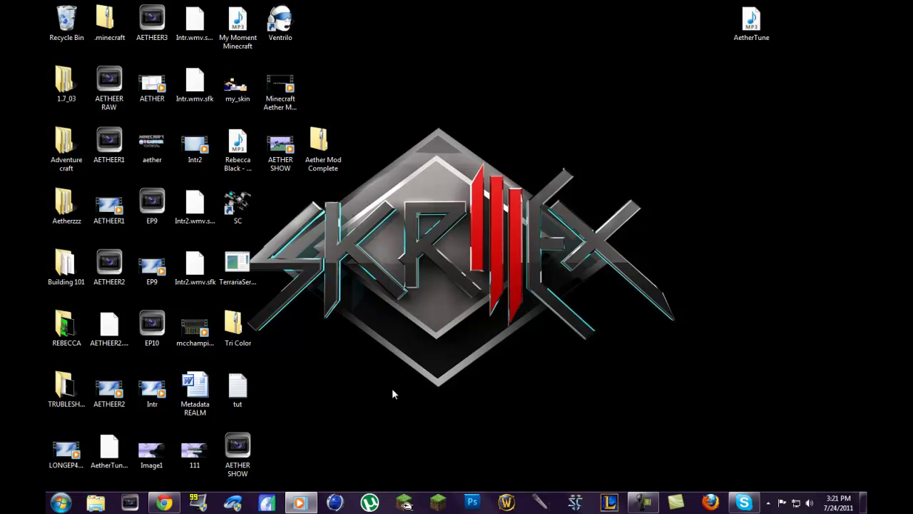
- Go through %appdata% to .minecraft\config and select the ModLoader config file
key(super+r)
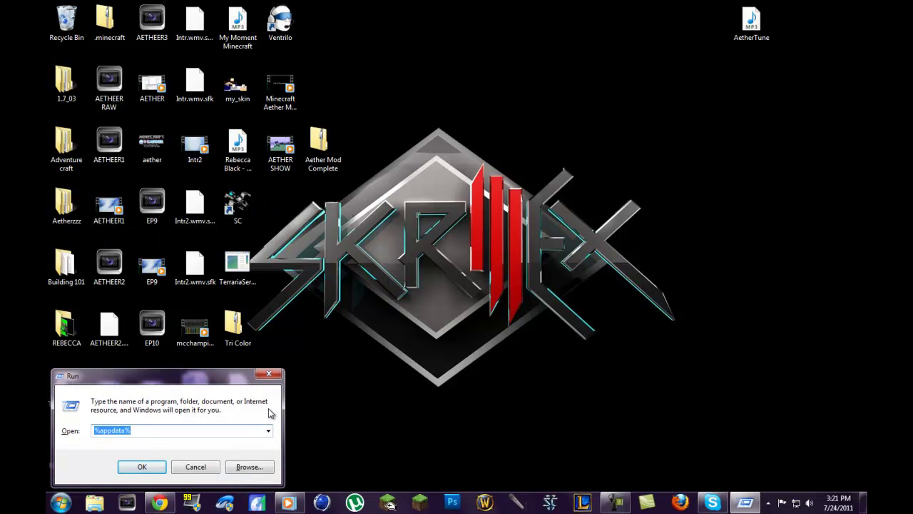
key(Return)
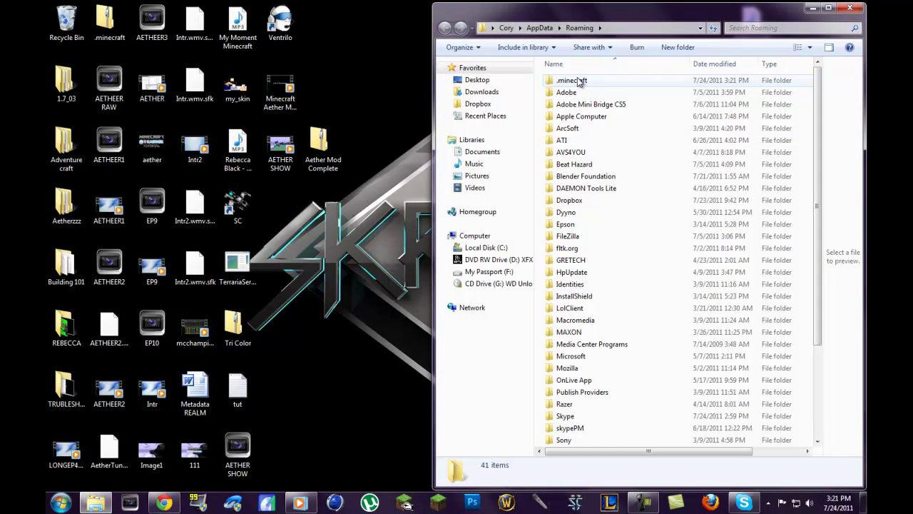
double_click(577, 81)
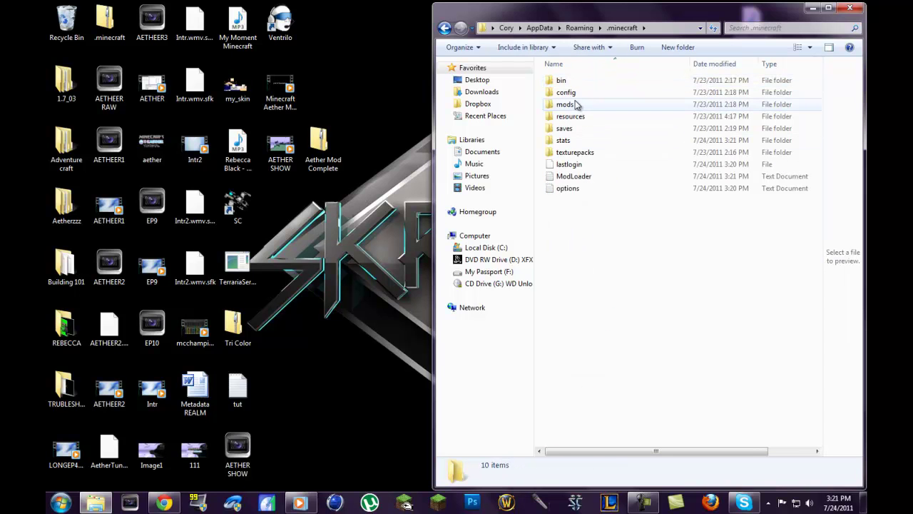
double_click(575, 92)
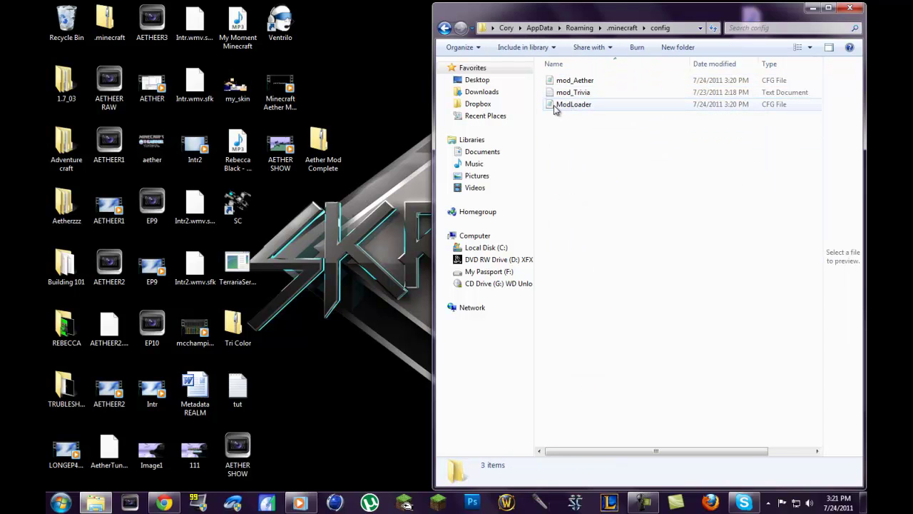
click(556, 107)
- Edit ModLoader.cfg so it reads mod_Aether=off and save it
double_click(556, 107)
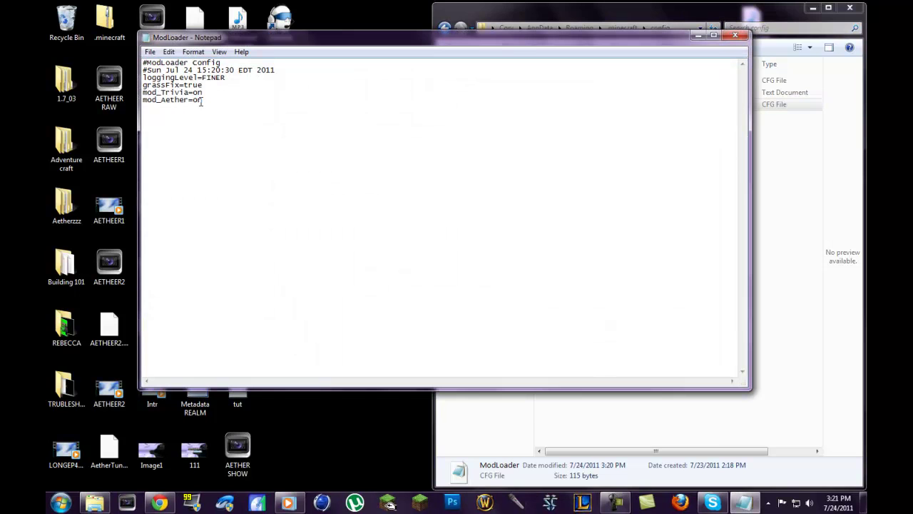
click(231, 97)
key(BackSpace)
text(ff)
click(150, 51)
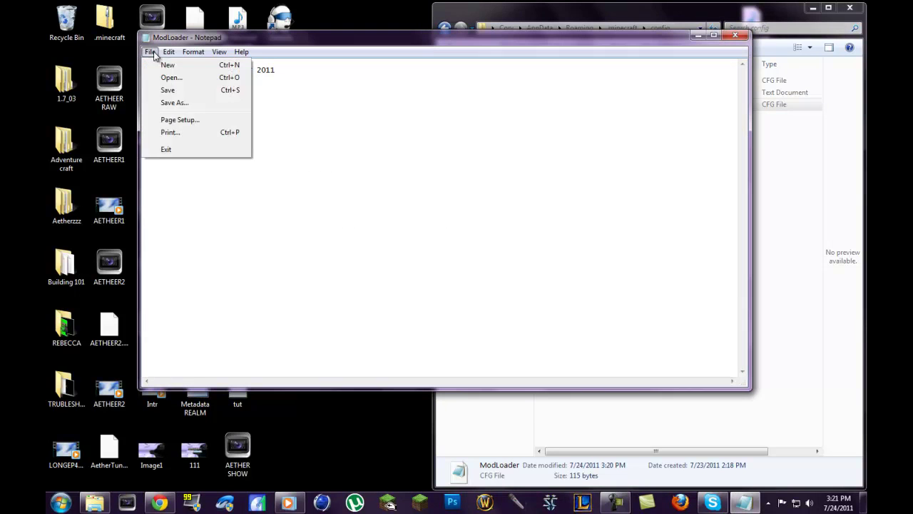
click(177, 91)
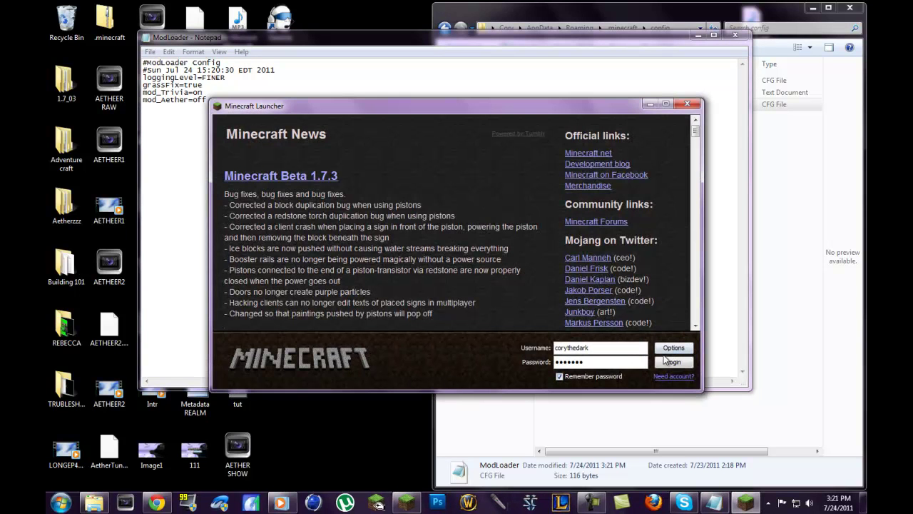
- Log in, glance at the singleplayer world list, dismiss the performance notice, and quit Minecraft
click(682, 363)
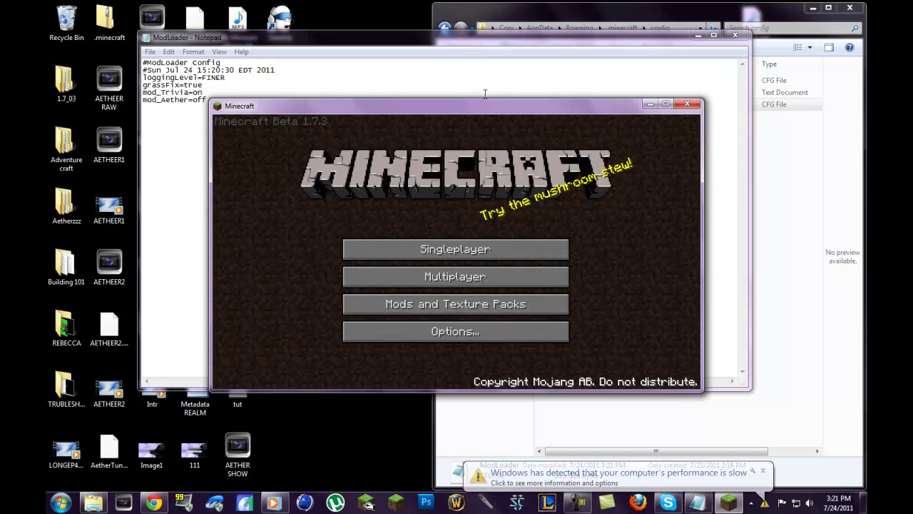
click(421, 249)
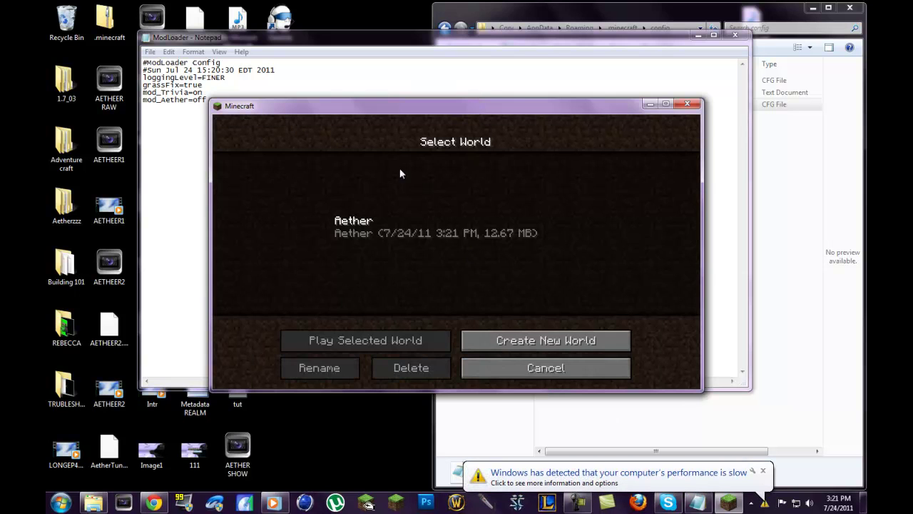
click(543, 368)
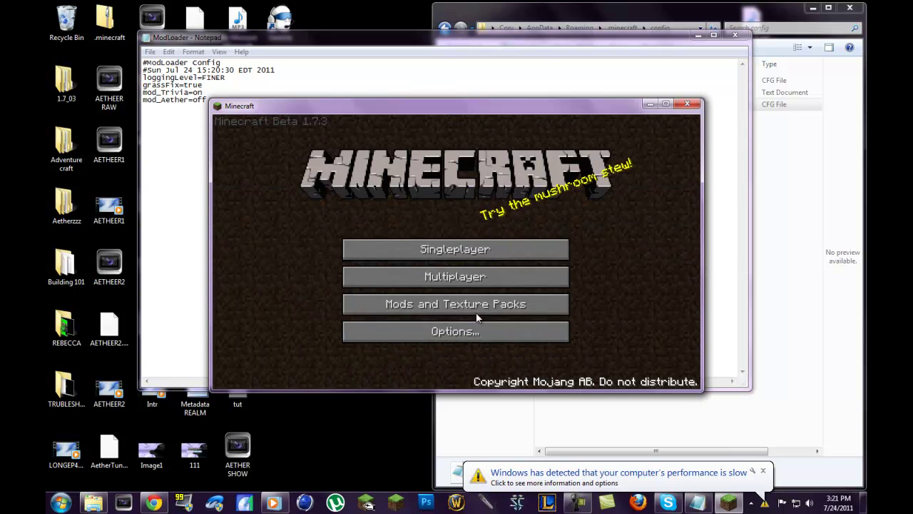
click(763, 472)
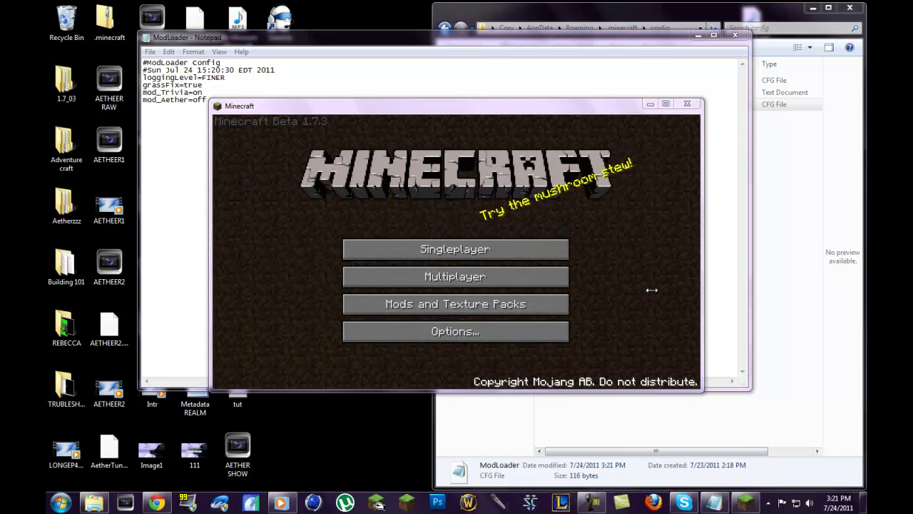
click(686, 105)
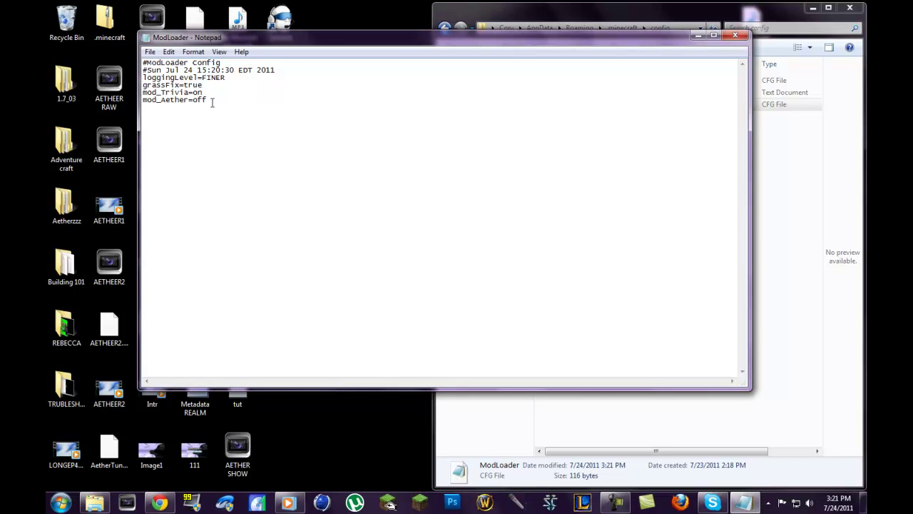
- Restore mod_Aether=on, save ModLoader.cfg, and close Notepad and the config folder
key(BackSpace)
key(BackSpace)
text(n)
click(151, 52)
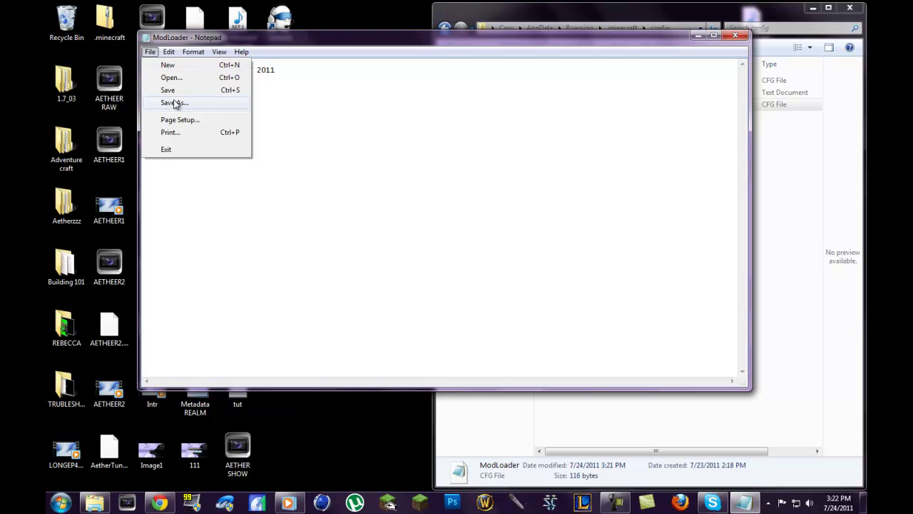
click(178, 91)
click(735, 37)
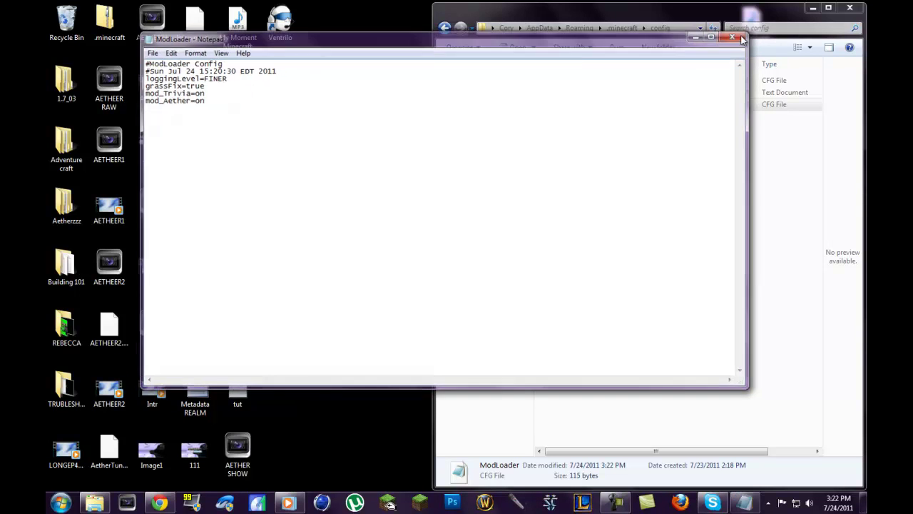
click(850, 8)
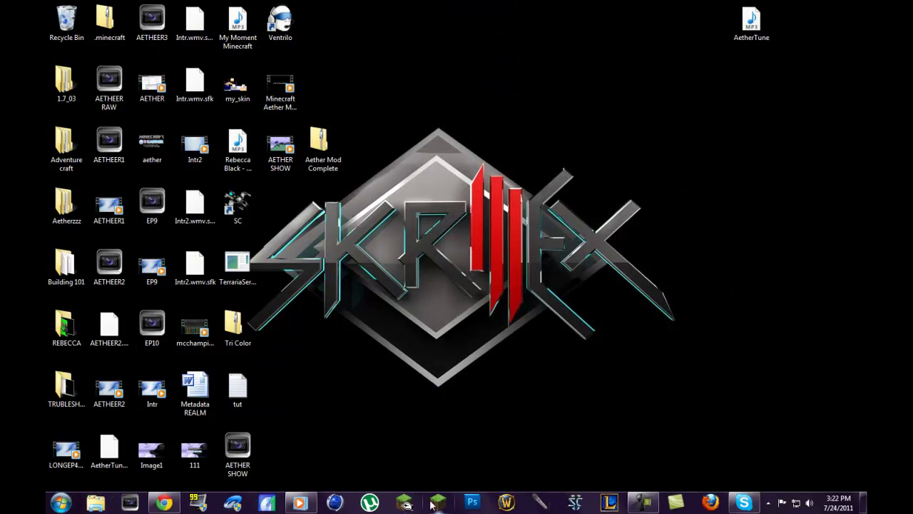
- Launch Minecraft from the taskbar and log in, retrying after the minecraft.net connection error
click(438, 502)
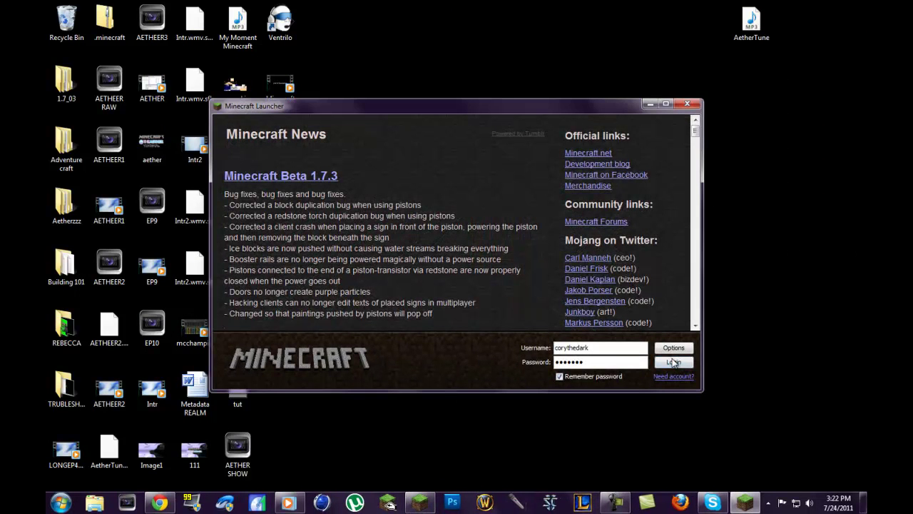
click(672, 361)
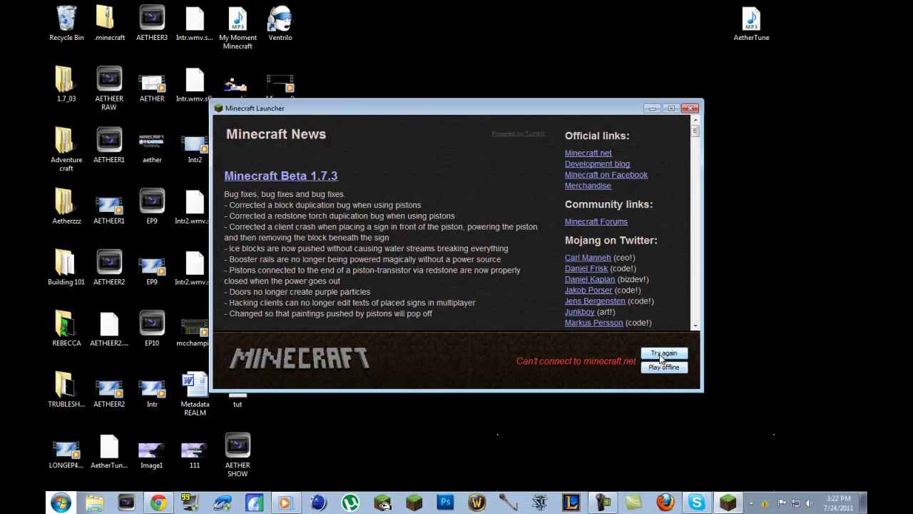
click(662, 353)
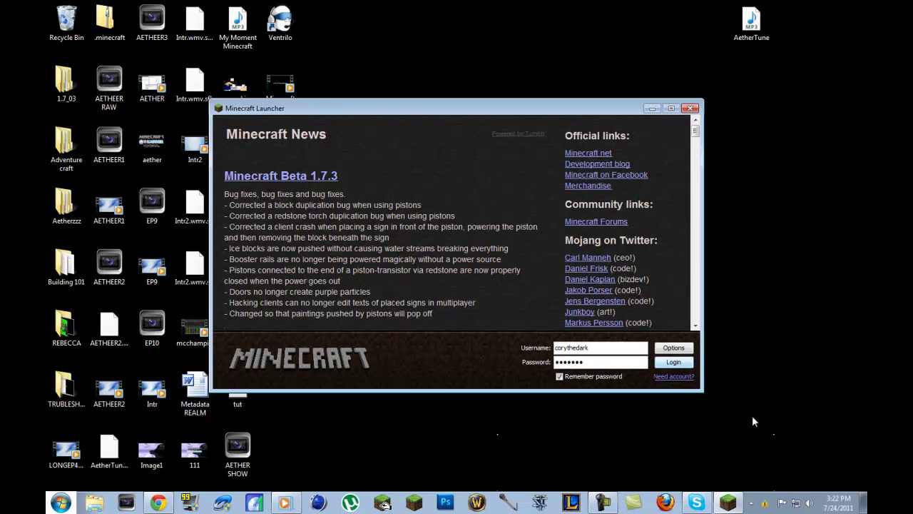
click(670, 361)
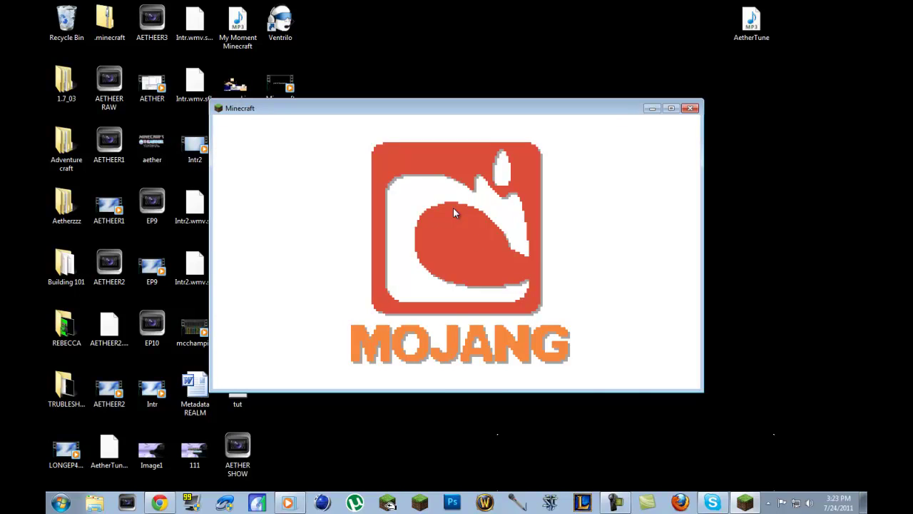
- Load the Aether world, open and close the inventory, and walk into the glowstone portal
click(428, 249)
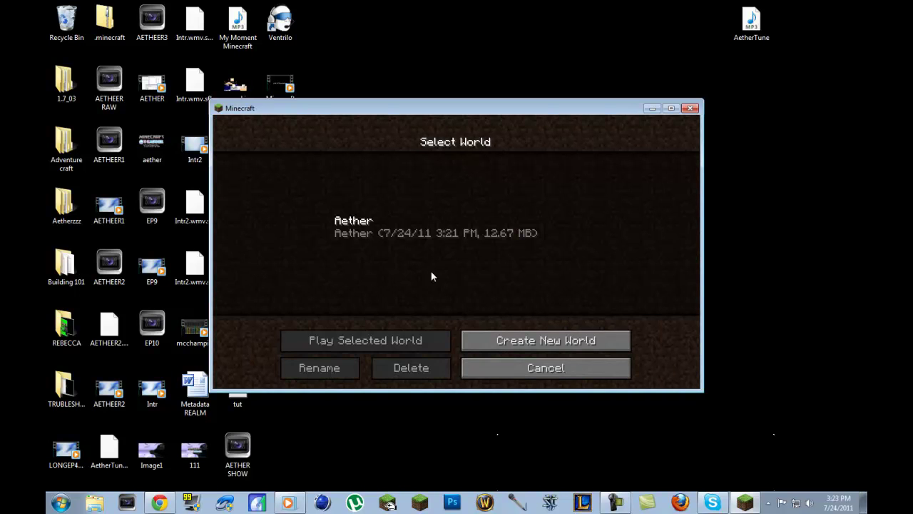
click(428, 218)
click(413, 336)
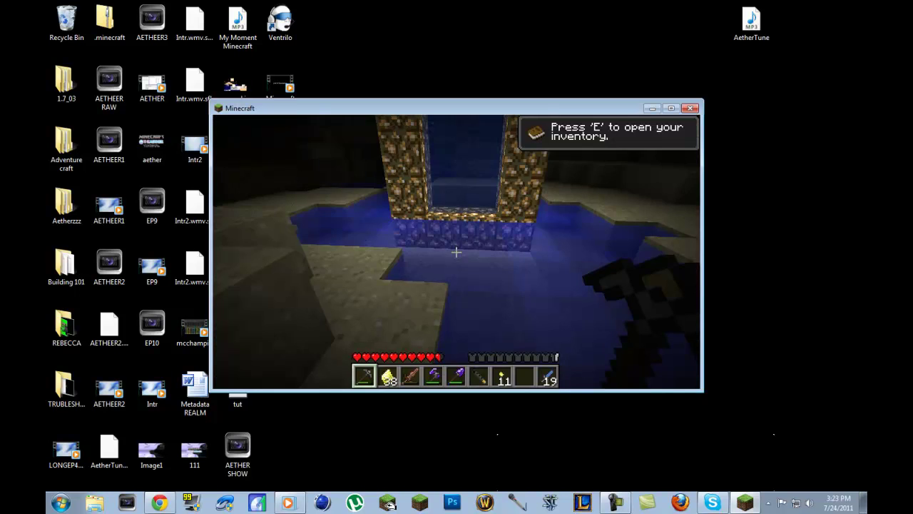
key(e)
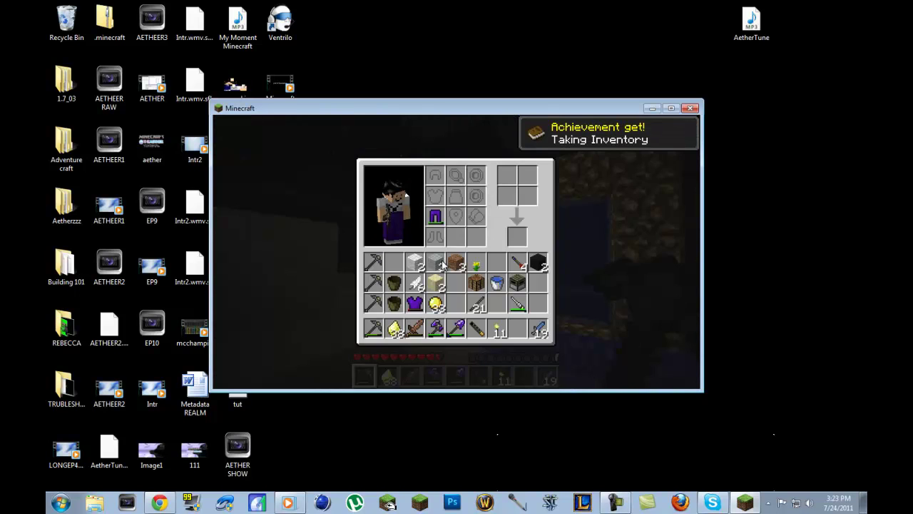
key(e)
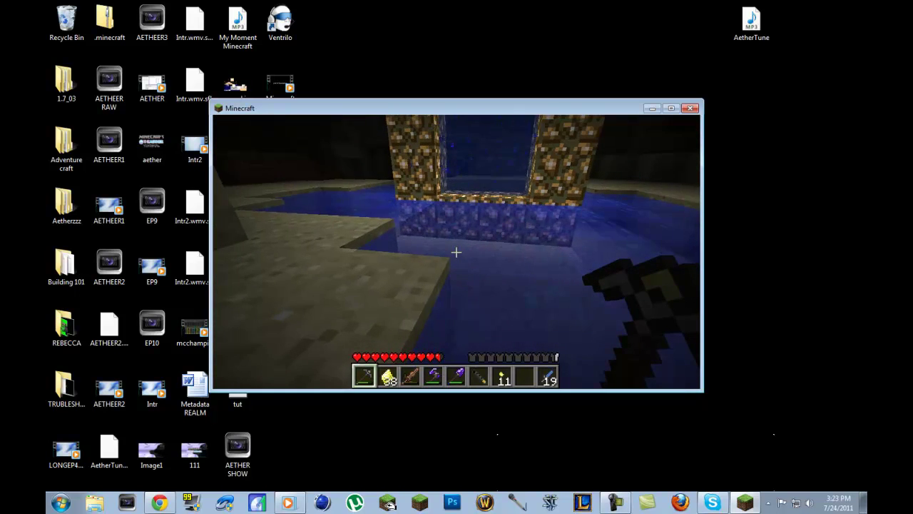
key(w)
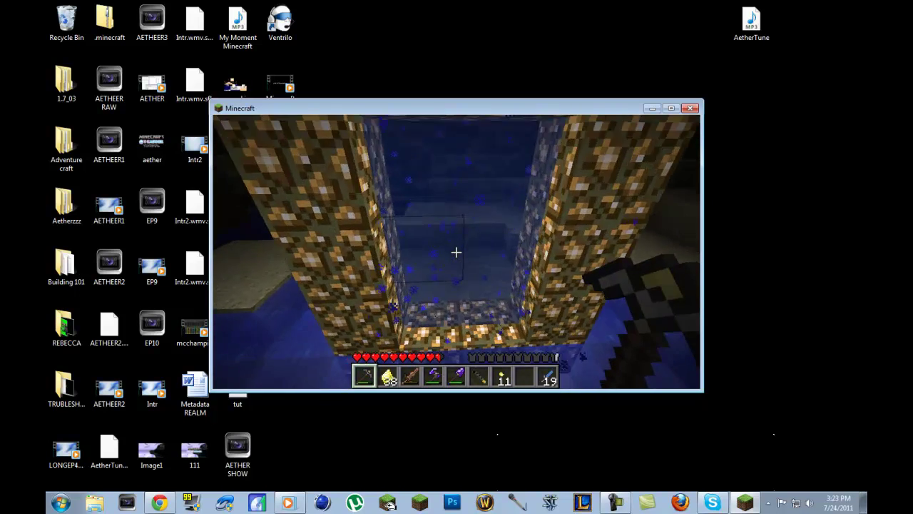